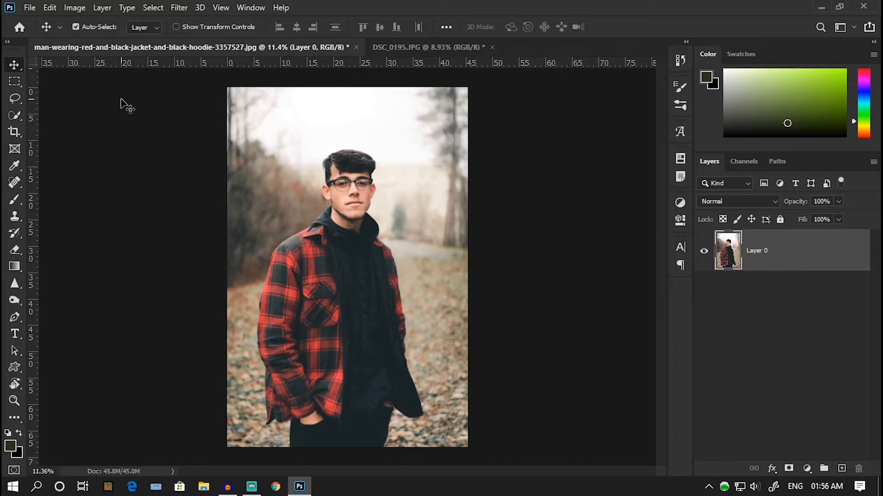
Draw a freehand Lasso selection around the face and hair of the man in the plaid jacket.
left_click(16, 101)
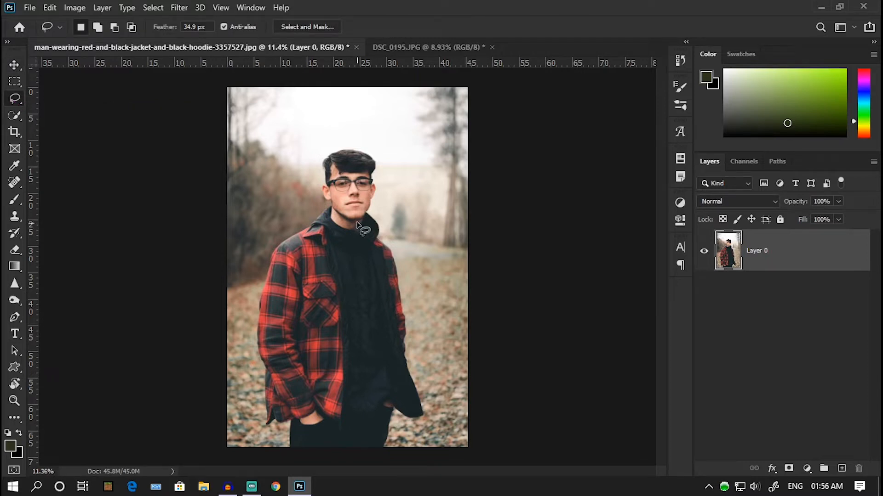
mouse_move(354, 224)
left_mouse_down()
mouse_move(325, 177)
mouse_move(341, 152)
mouse_move(374, 161)
mouse_move(376, 192)
mouse_move(354, 224)
left_mouse_up()
scroll(299, 168, "up", 5)
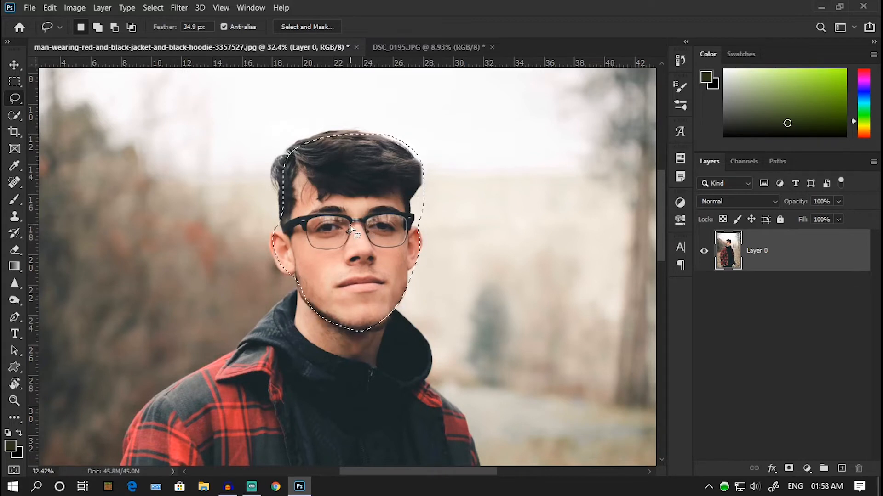
Cut the selected head out of Layer 0 by moving it up beside the man over the background, and deselect it.
key("ctrl")
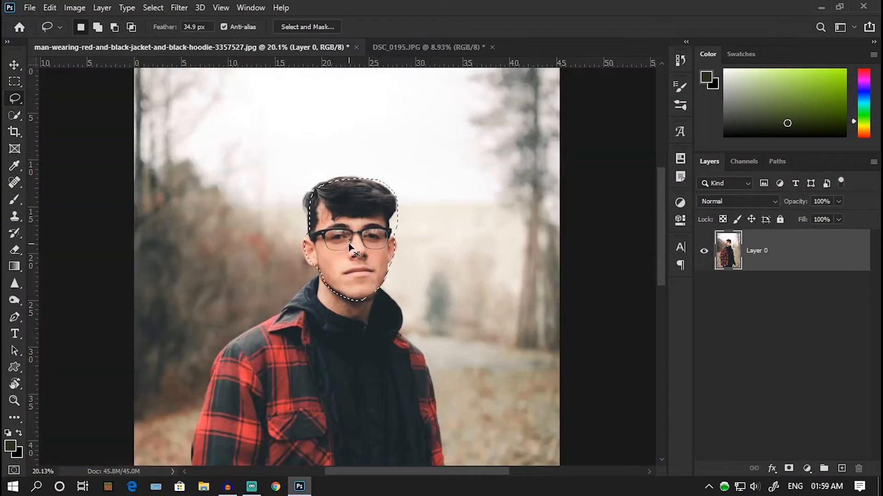
mouse_move(354, 253)
left_mouse_down()
mouse_move(412, 216)
mouse_move(462, 205)
mouse_move(354, 244)
mouse_move(472, 186)
mouse_move(478, 205)
mouse_move(462, 194)
left_mouse_up()
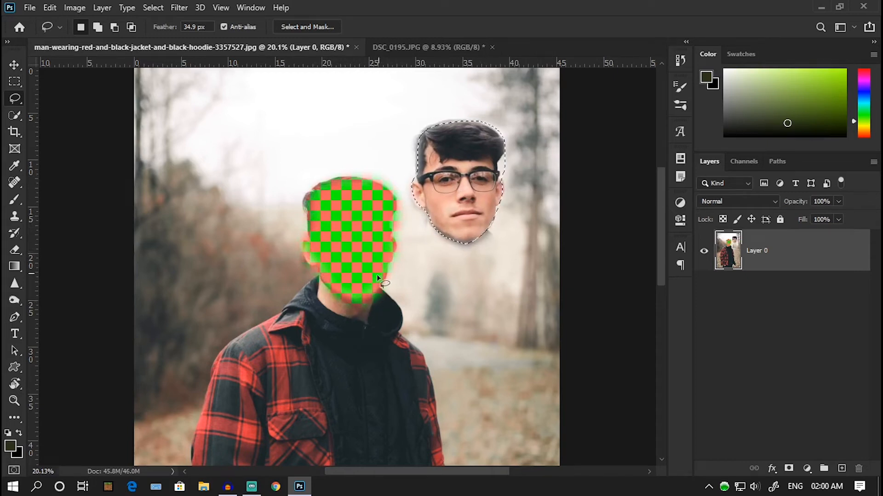
scroll(353, 271, "down", 2)
scroll(354, 270, "up", 2)
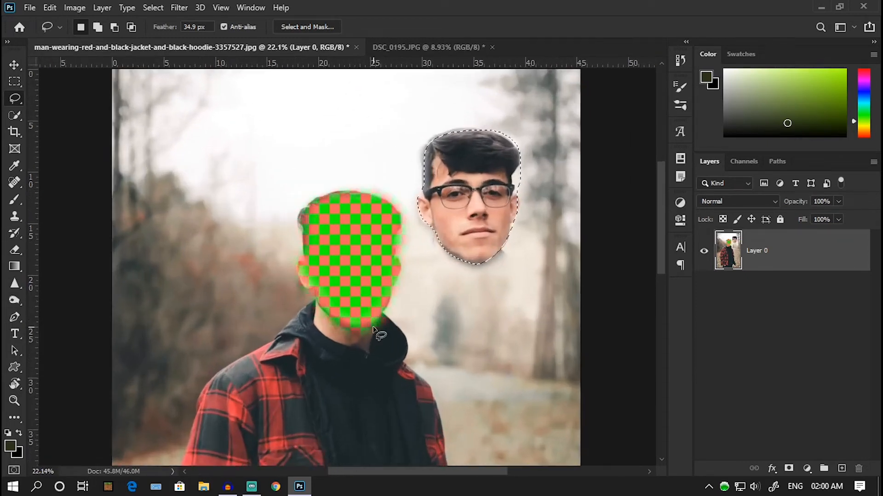
scroll(379, 333, "up", 2)
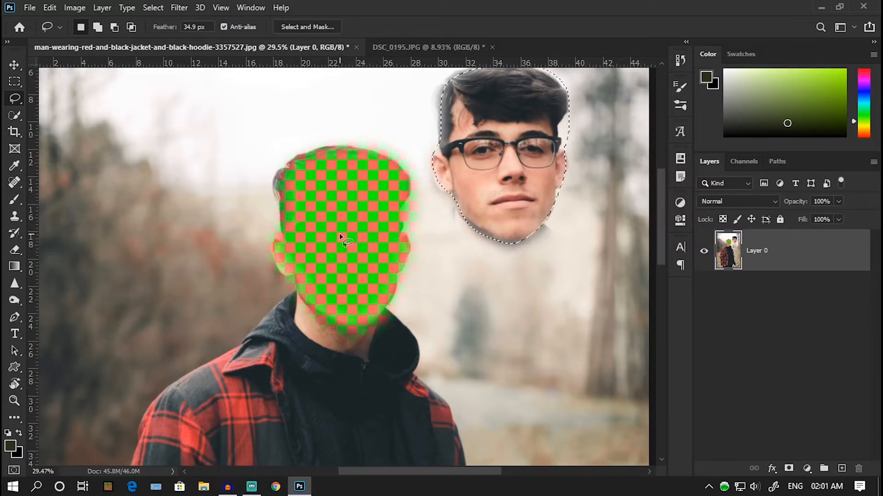
key("ctrl+d")
Add a magenta Solid Color fill layer and place it below Layer 0 so it fills the hole left by the head.
left_click(807, 469)
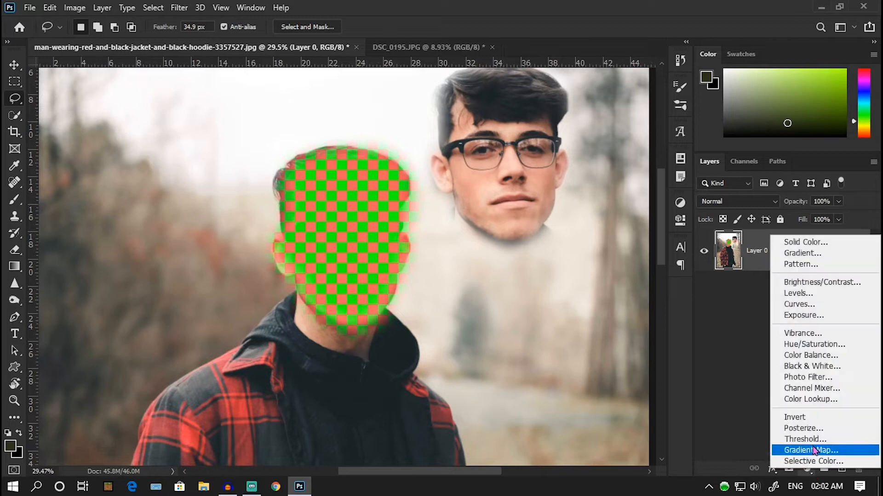
left_click(798, 238)
left_click_drag(647, 163, 647, 161)
left_click_drag(627, 146, 619, 173)
left_click(759, 132)
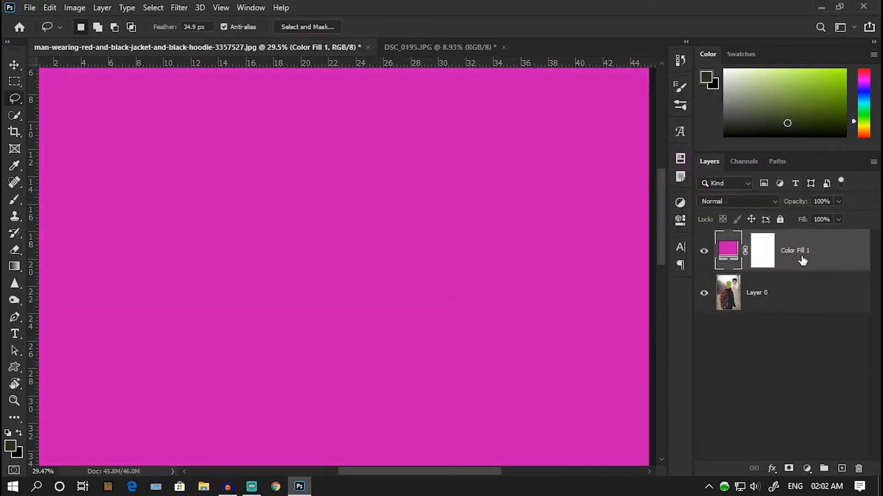
left_click_drag(803, 251, 802, 323)
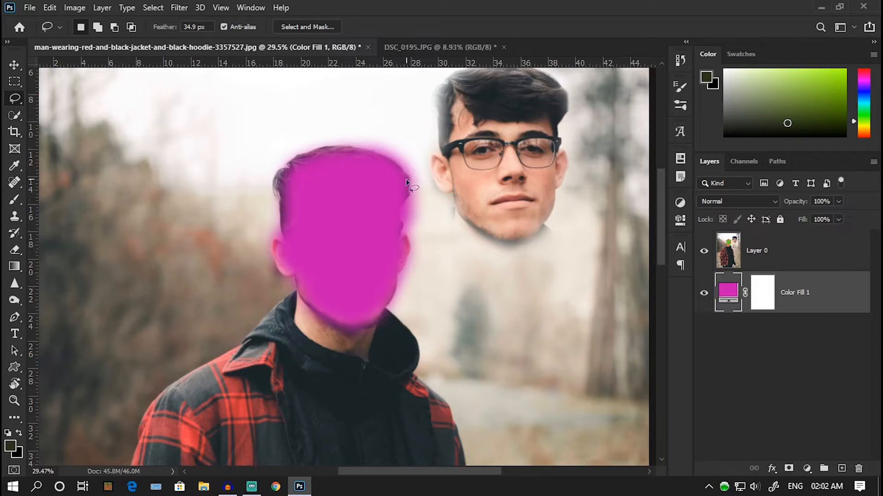
scroll(383, 322, "down", 2)
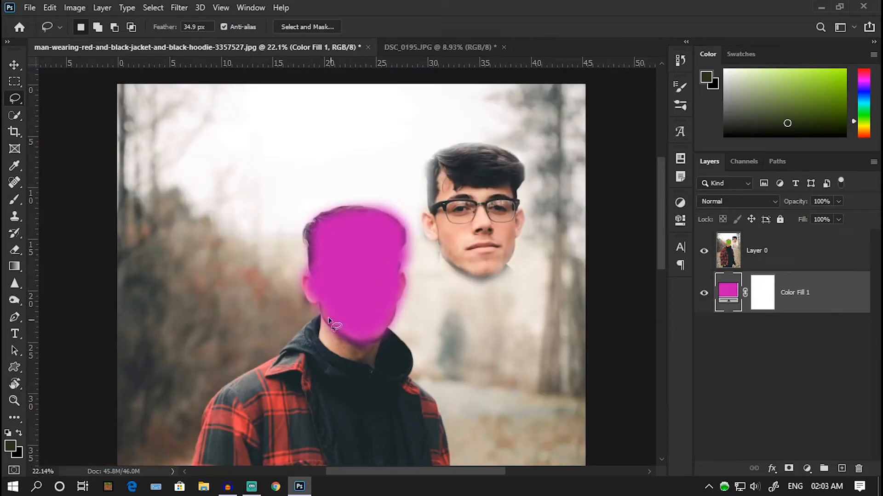
Hide the Color Fill 1 layer to expose the transparency grid in the cut-out head area.
left_click(778, 252)
scroll(708, 307, "up", 1)
left_click(708, 306)
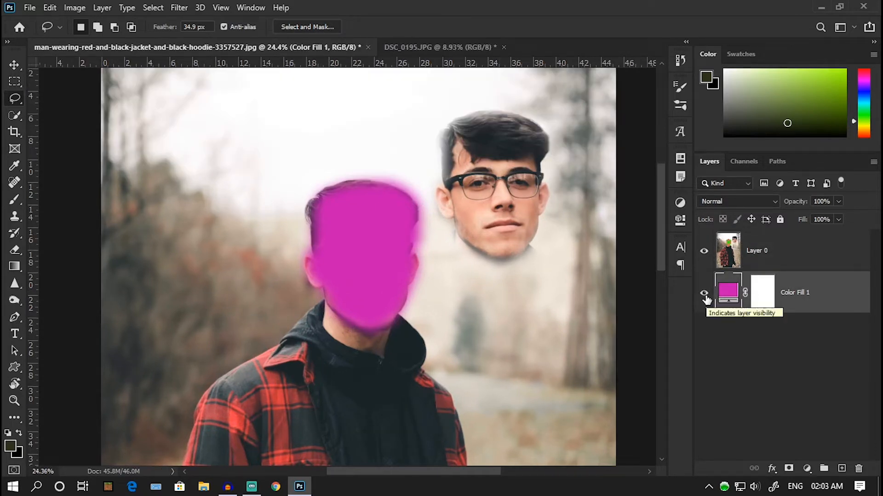
left_click(704, 294)
scroll(335, 257, "up", 4)
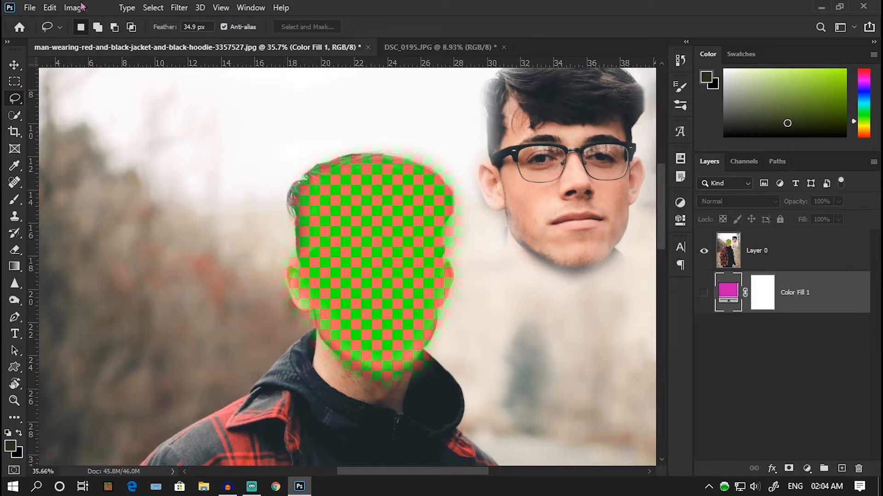
Open the Transparency & Gamut preferences to examine the transparency grid settings.
left_click(49, 8)
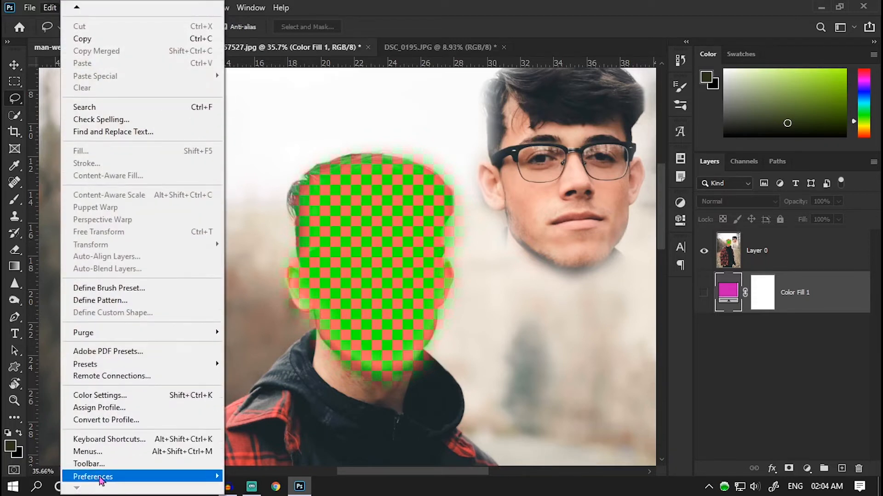
mouse_move(101, 481)
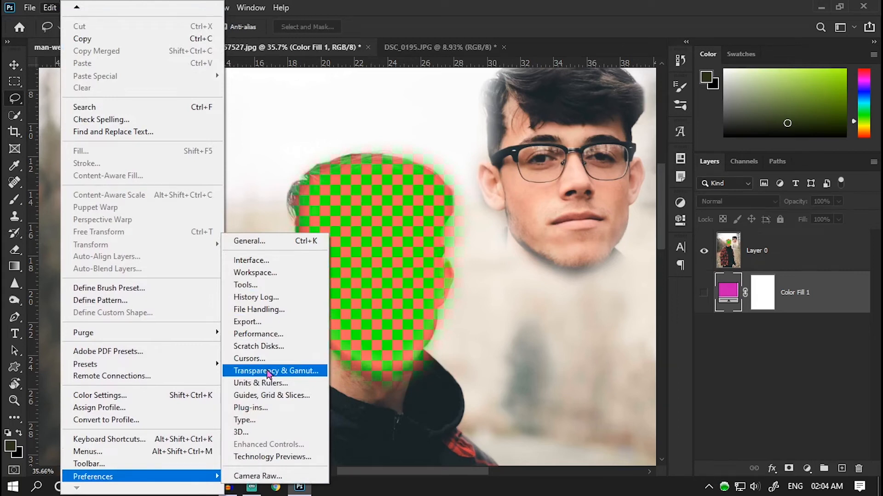
left_click(269, 372)
left_click(316, 105)
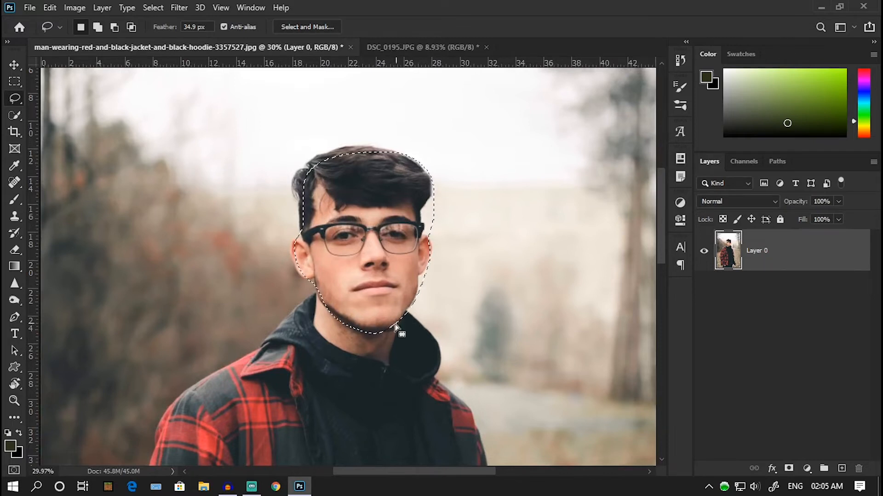
Duplicate the selected head within Layer 0, place the copy up beside the man over the background, and deselect it.
scroll(363, 235, "down", 2)
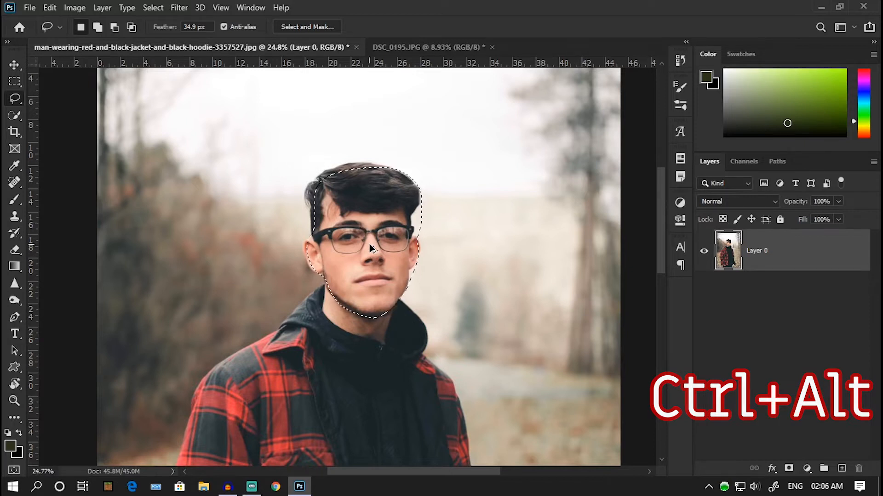
mouse_move(370, 248)
left_mouse_down()
mouse_move(439, 216)
mouse_move(540, 214)
mouse_move(515, 226)
left_mouse_up()
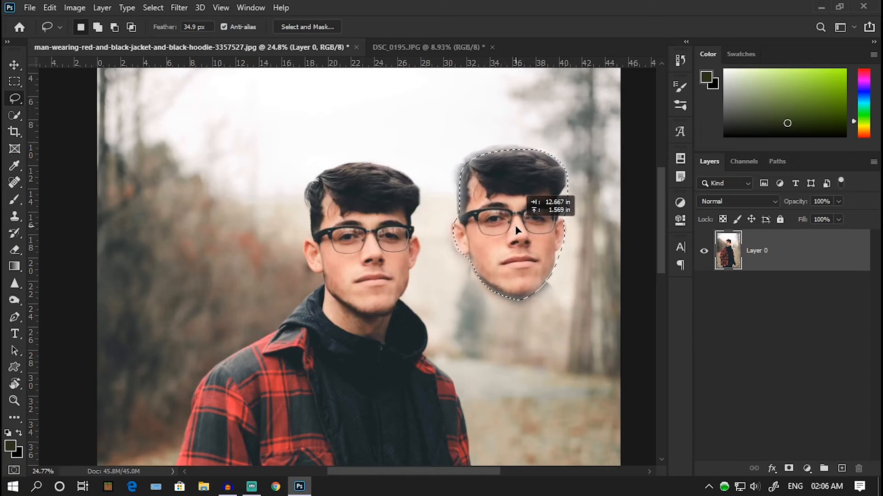
scroll(514, 225, "down", 2)
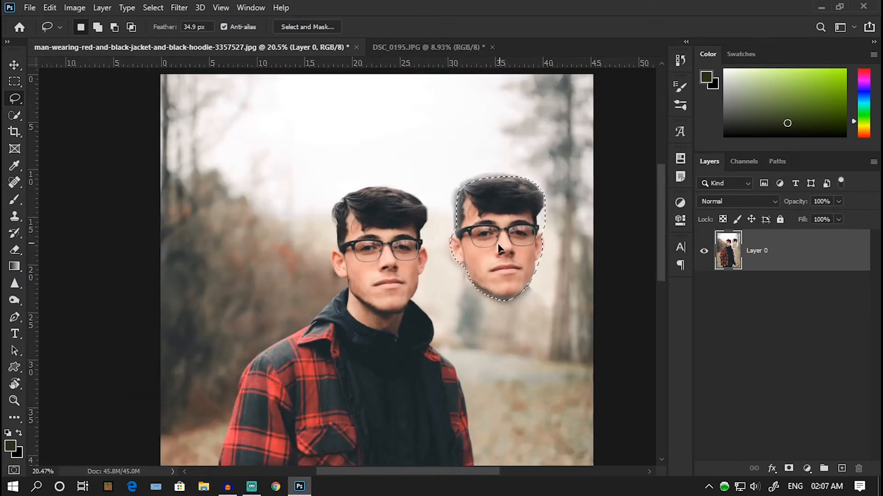
left_click_drag(495, 255, 513, 199)
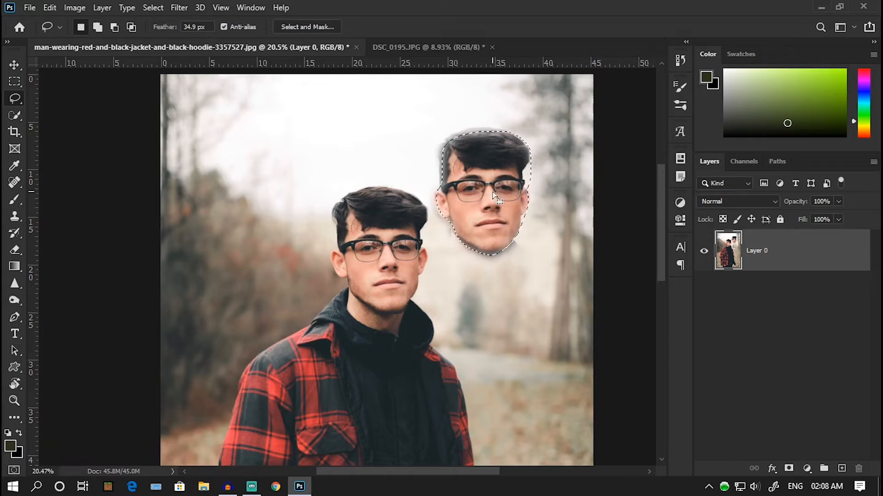
key("ctrl+d")
Try duplicating and cutting out a selection of the copied head below it, and undo back to the original head selection.
mouse_move(521, 232)
left_mouse_down()
mouse_move(449, 203)
mouse_move(457, 149)
mouse_move(515, 143)
mouse_move(524, 212)
mouse_move(495, 272)
mouse_move(515, 340)
left_mouse_up()
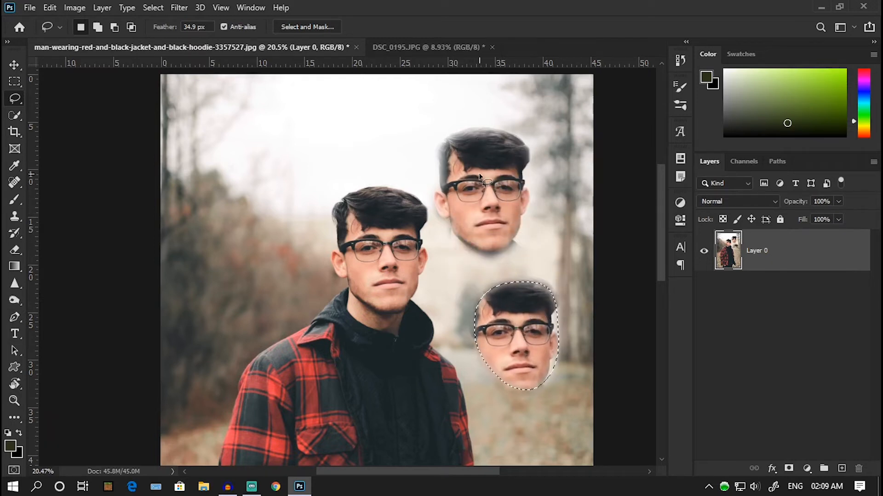
key("ctrl+z")
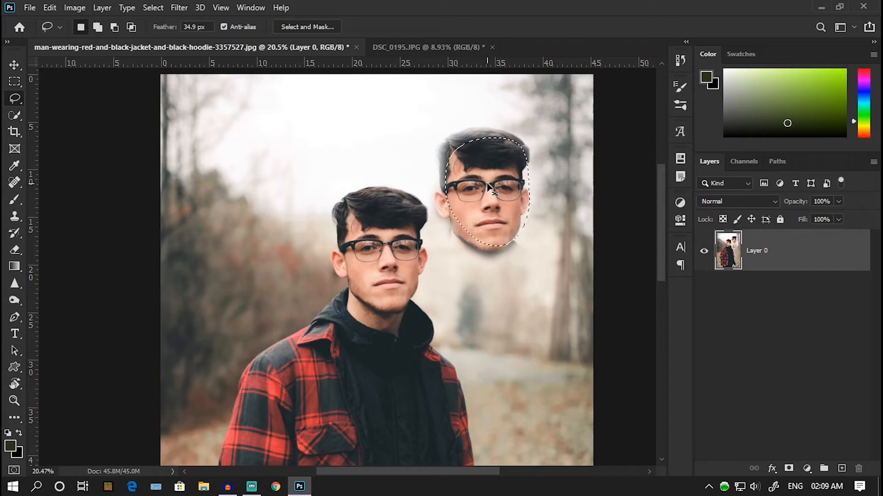
left_click_drag(487, 184, 531, 332)
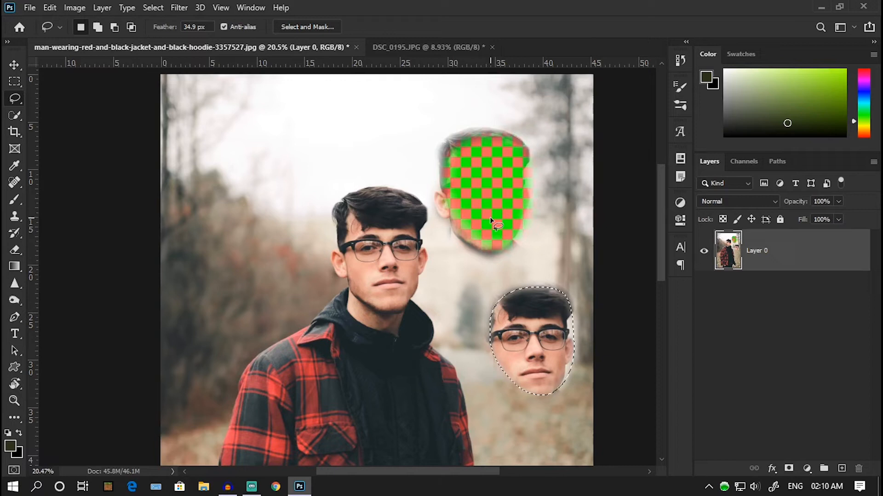
key("ctrl+z")
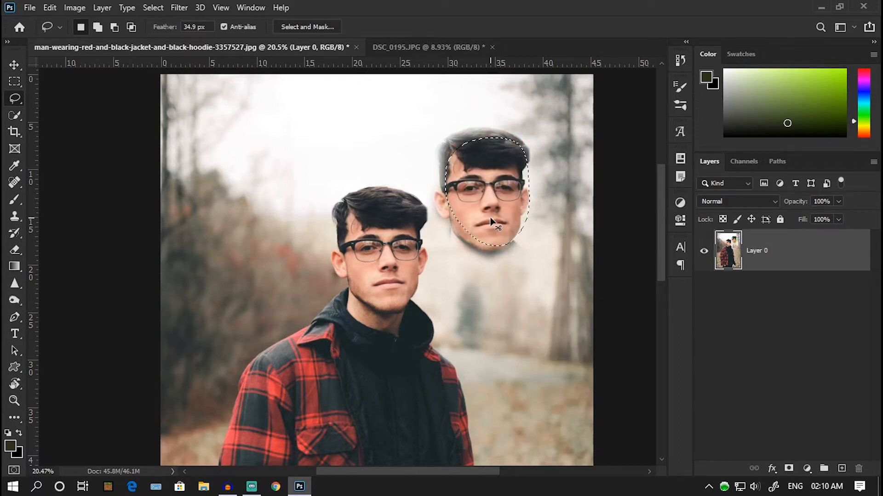
key("ctrl+z")
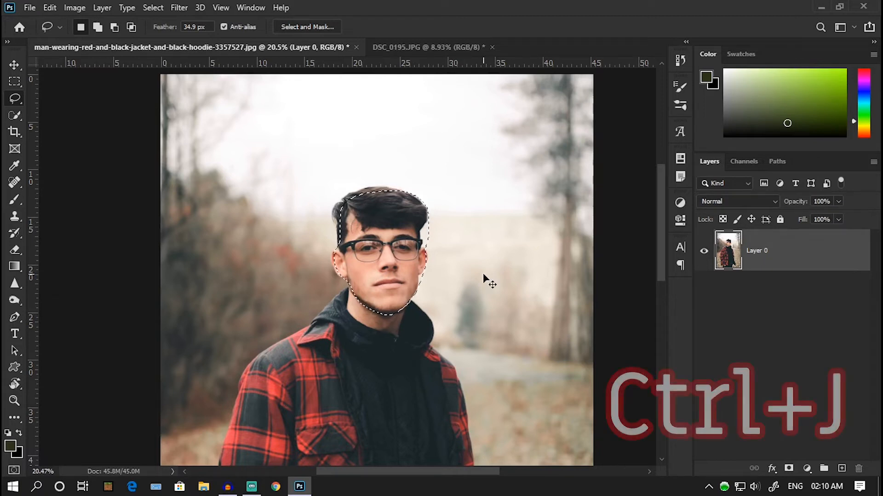
Copy the selected head to a new layer and check it on its own by hiding and reshowing Layer 0.
key("ctrl+j")
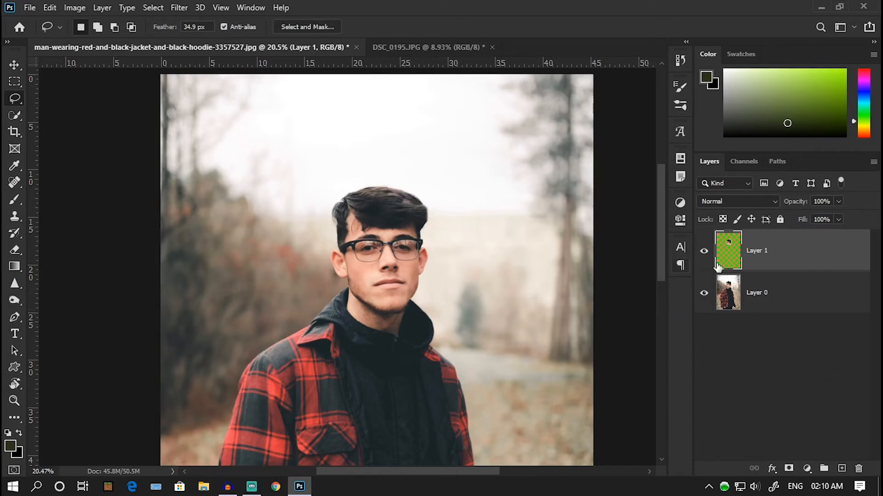
left_click(704, 294)
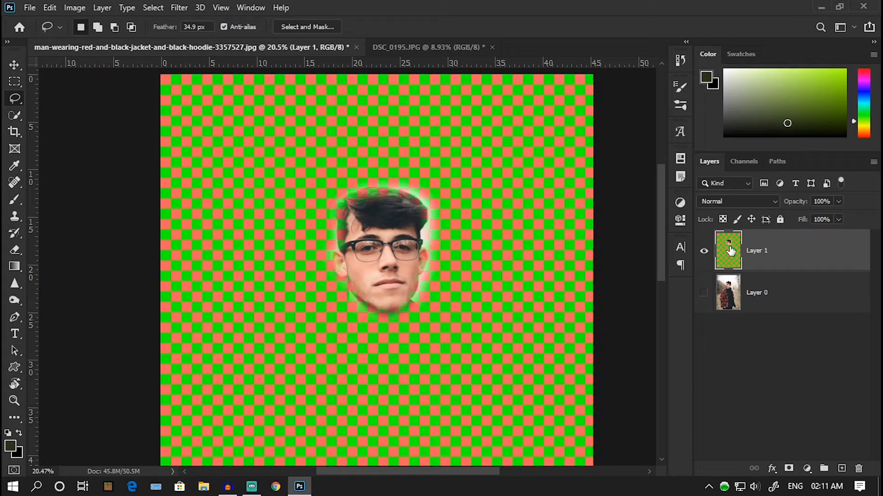
left_click(704, 293)
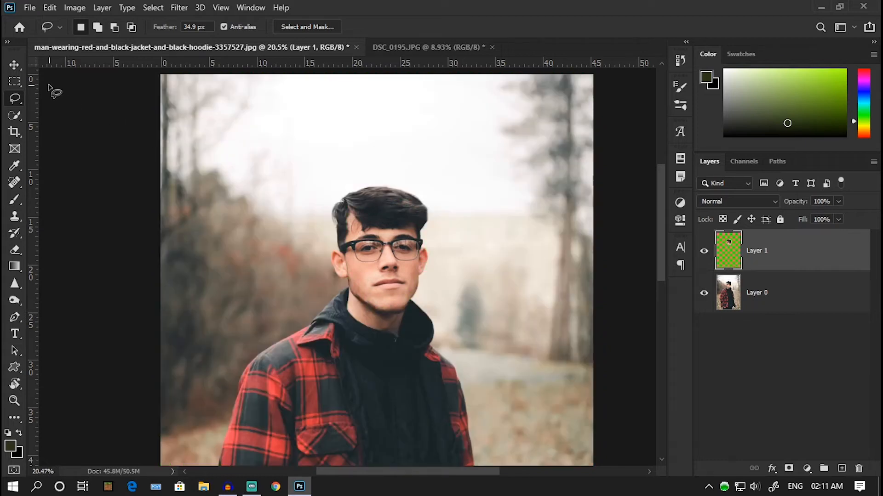
Move the Layer 1 head away from the body to the background beside the man with the Move tool.
key("v")
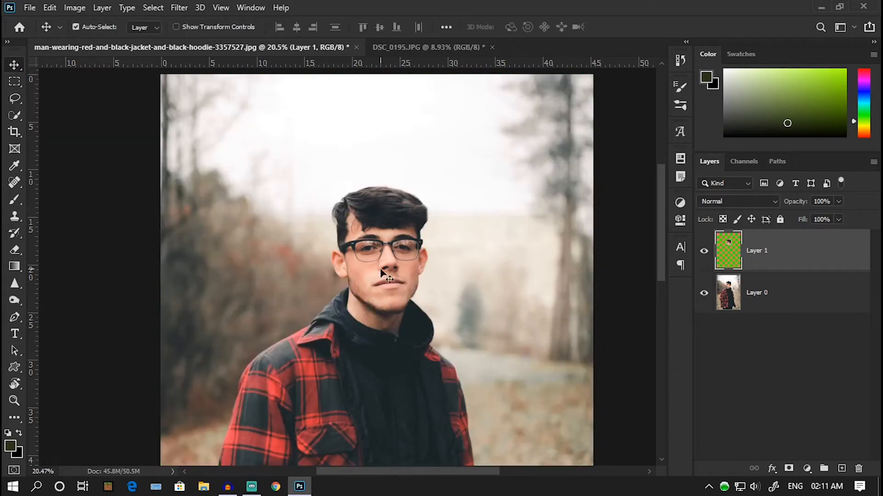
left_click_drag(381, 272, 503, 220)
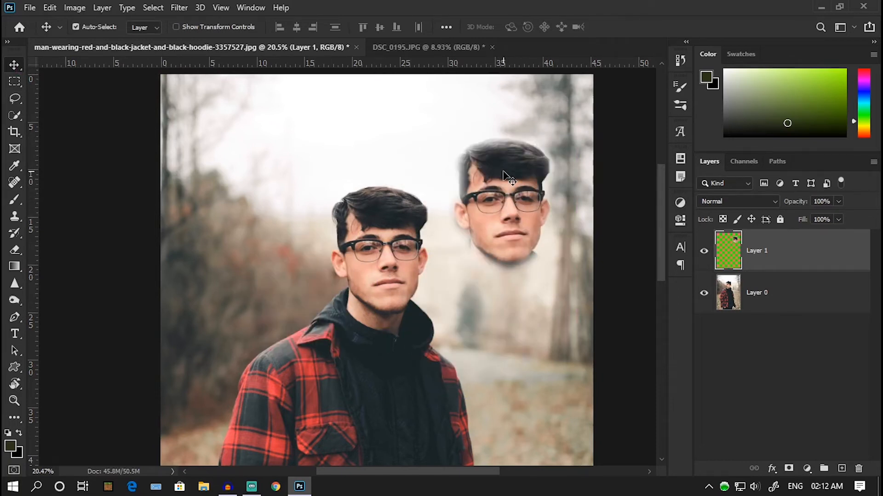
left_click_drag(504, 172, 482, 167)
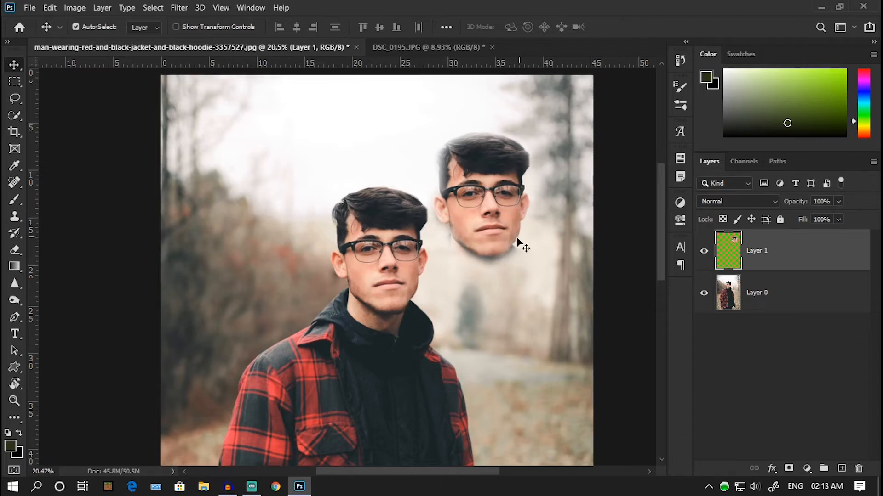
Bring the Layer 1 head from the plaid-jacket photo into the DSC_0195.JPG document.
left_click(414, 48)
left_click(275, 48)
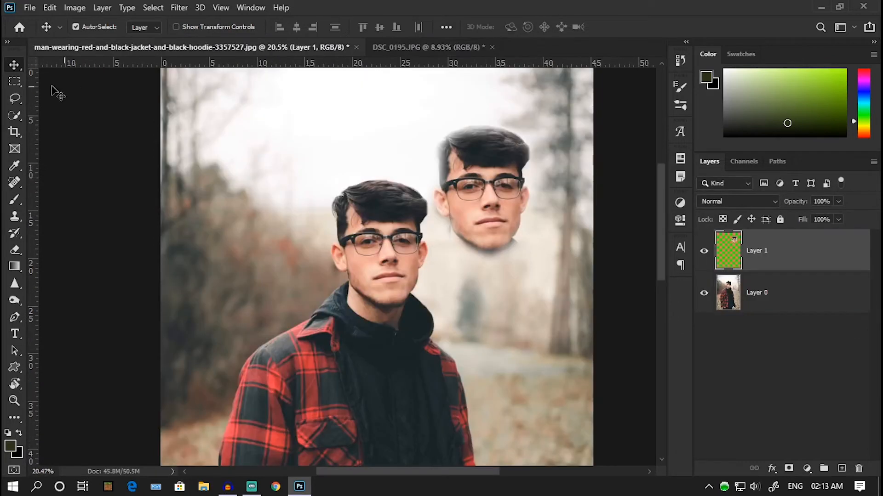
left_click_drag(492, 202, 364, 157)
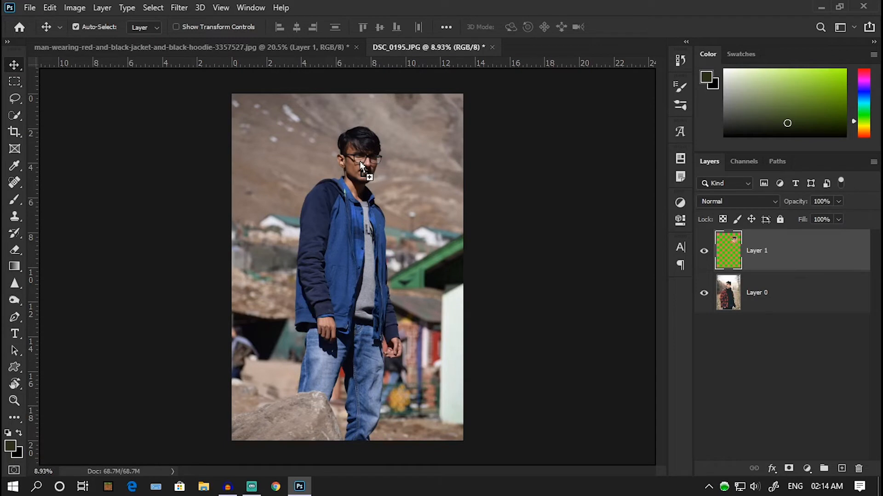
Position the Layer 1 head over the blue-jacket man's face and try enlarging it with Free Transform.
left_click_drag(461, 217, 462, 222)
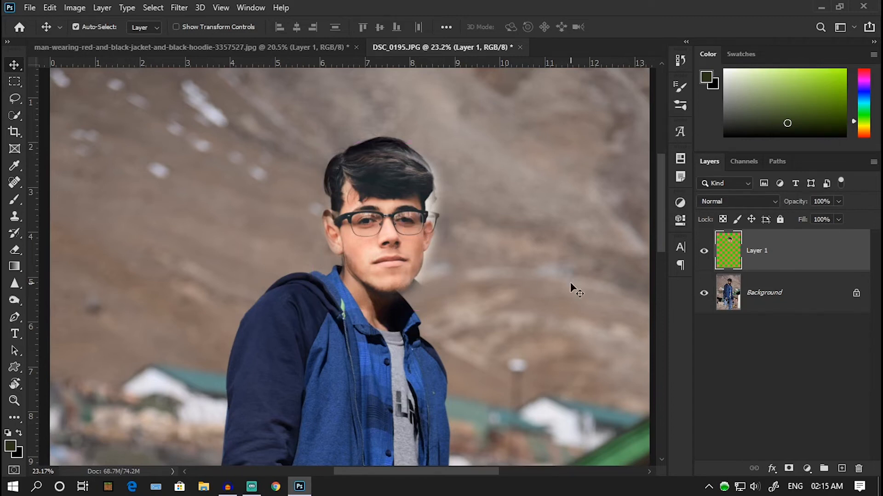
left_click_drag(394, 265, 395, 259)
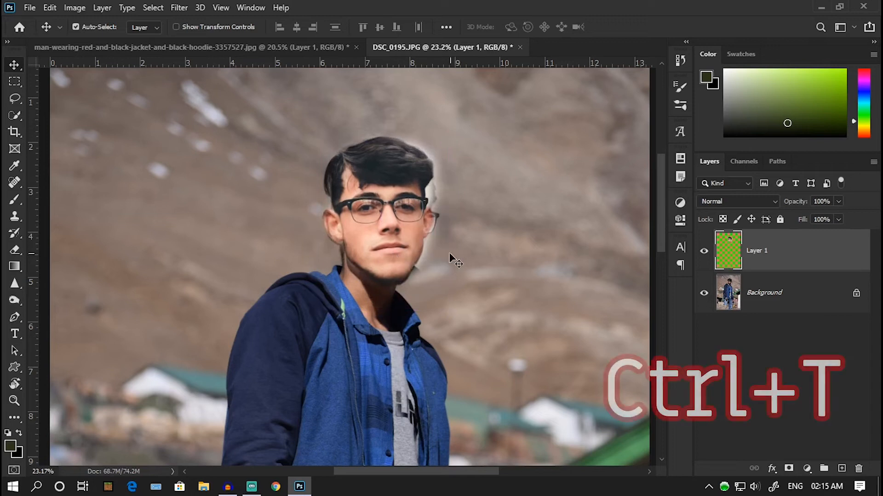
key("ctrl+t")
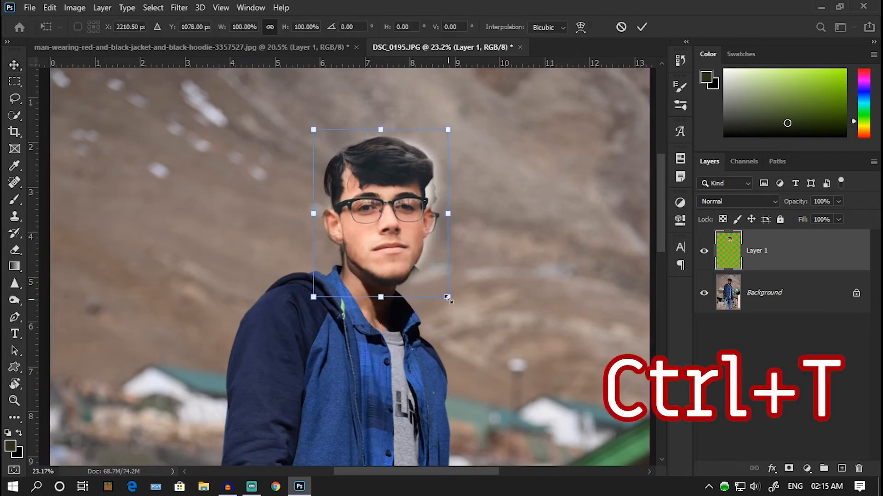
left_click_drag(447, 294, 519, 388)
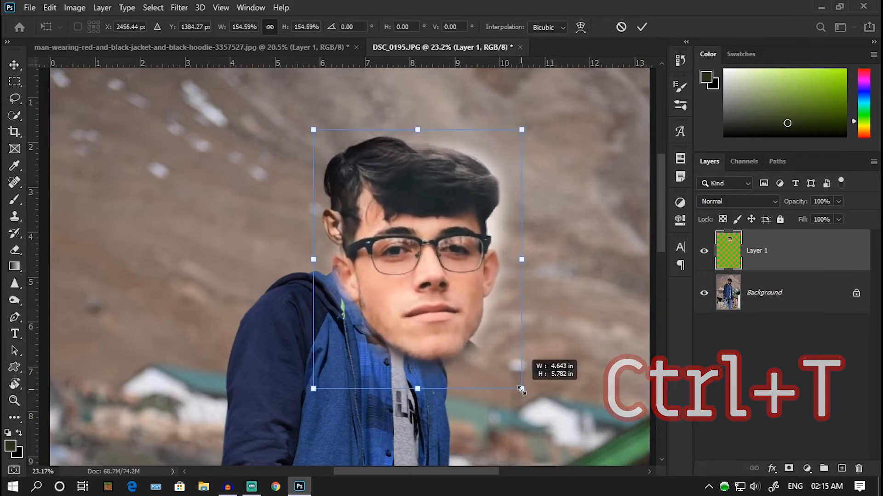
scroll(471, 323, "down", 3)
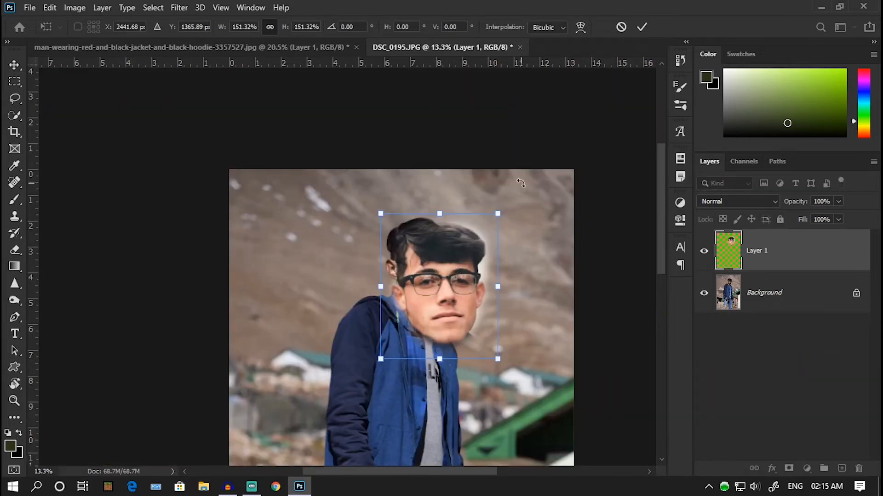
left_click_drag(520, 183, 532, 288)
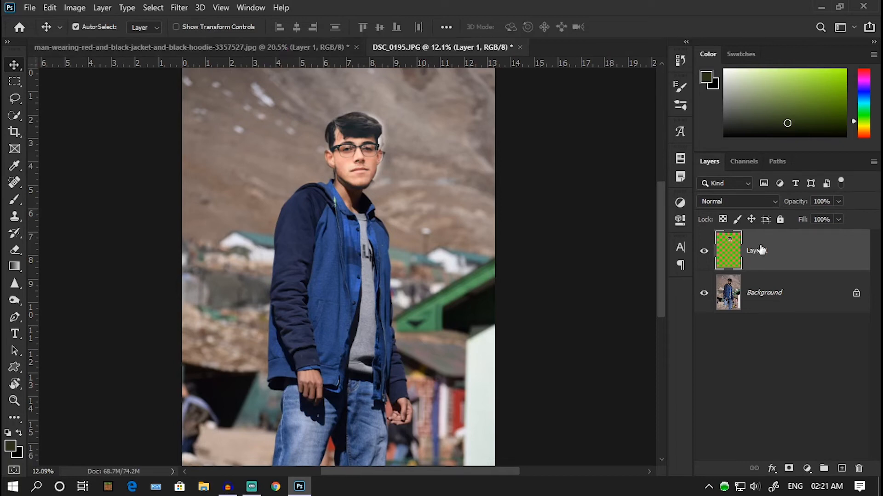
Delete the Layer 1 head from both DSC_0195.JPG and the plaid-jacket document.
key("Delete")
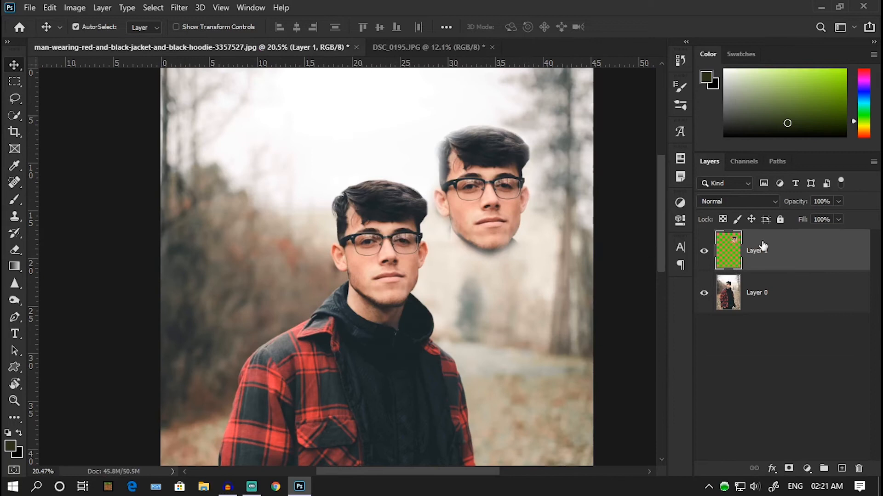
key("Delete")
Lasso the plaid-jacket man's head on Layer 0 and add a layer mask from the selection.
key("l")
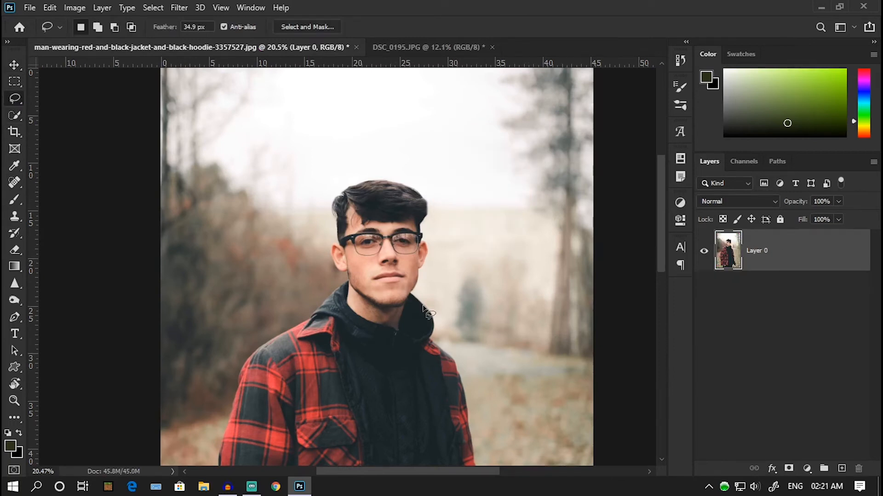
mouse_move(396, 306)
left_mouse_down()
mouse_move(353, 291)
mouse_move(330, 254)
mouse_move(333, 214)
mouse_move(359, 183)
mouse_move(410, 188)
mouse_move(424, 217)
mouse_move(427, 259)
mouse_move(418, 293)
mouse_move(395, 307)
left_mouse_up()
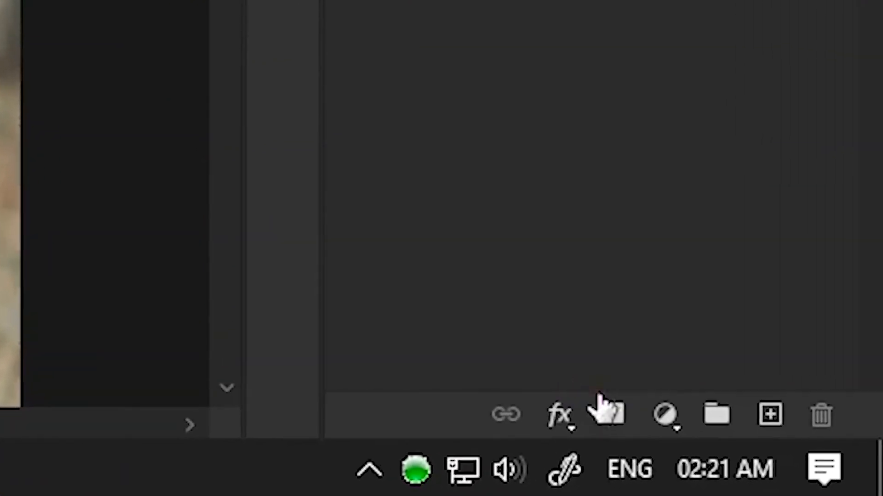
left_click(559, 400)
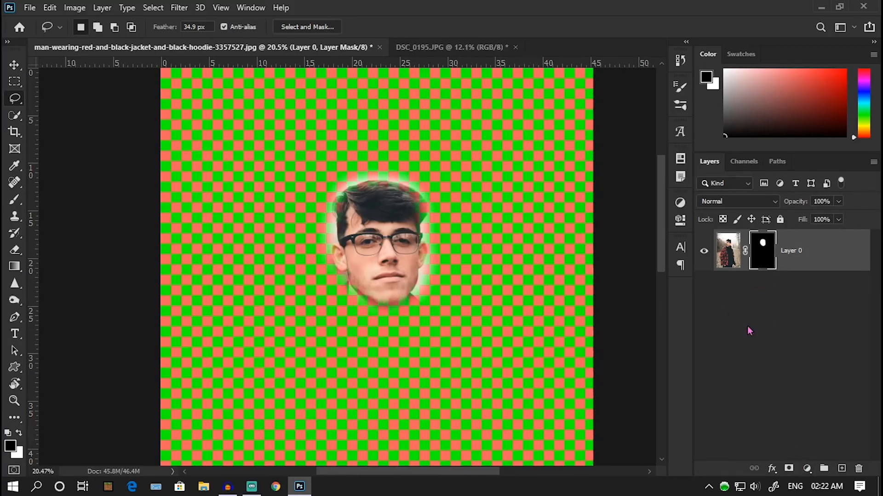
Inspect the Layer 0 mask on its own in black and white, and return to the masked image.
left_click(762, 251, "alt")
scroll(346, 158, "down", 2)
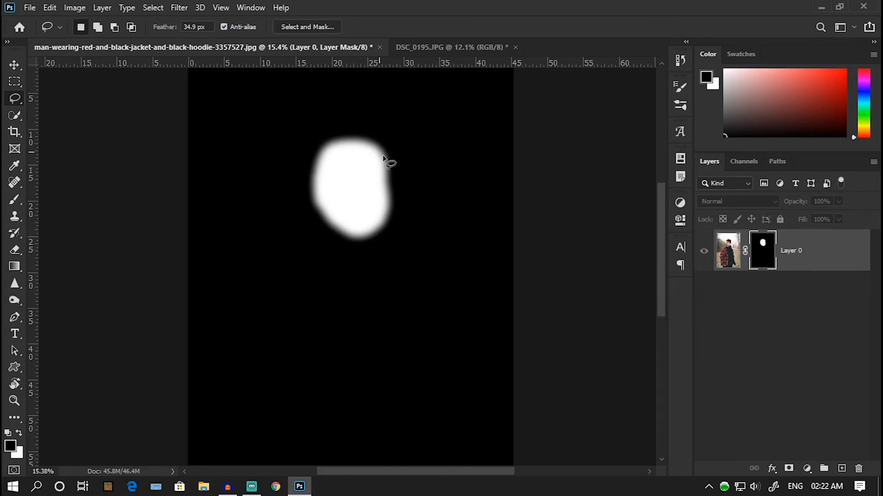
left_click(727, 258)
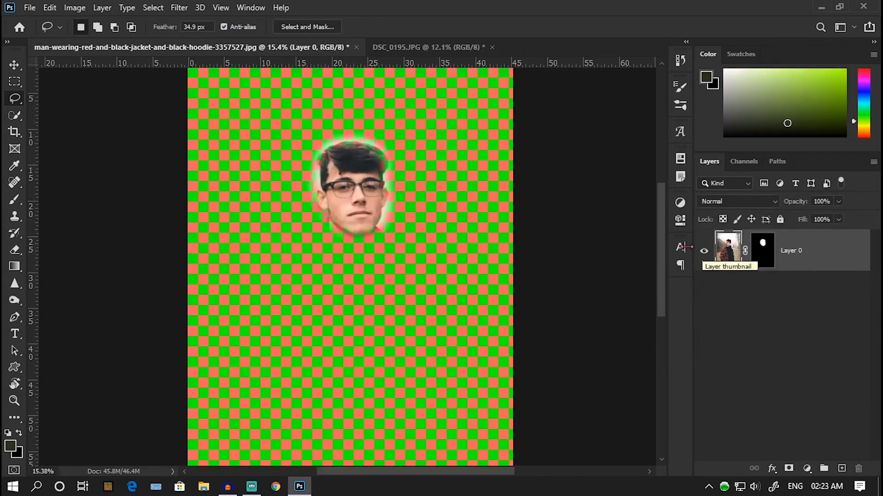
left_click(764, 262, "alt")
left_click(763, 261, "alt")
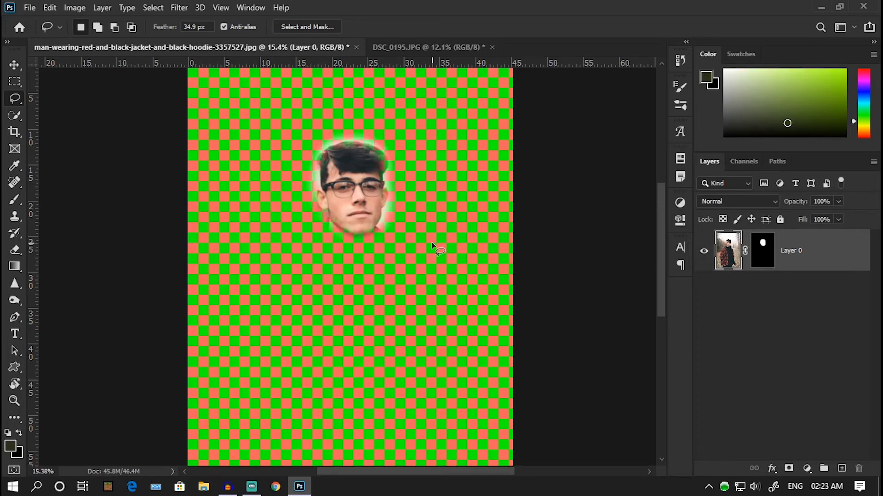
Try painting white on the Layer 0 mask to reveal the body and background around the head, and undo it.
scroll(431, 242, "up", 3)
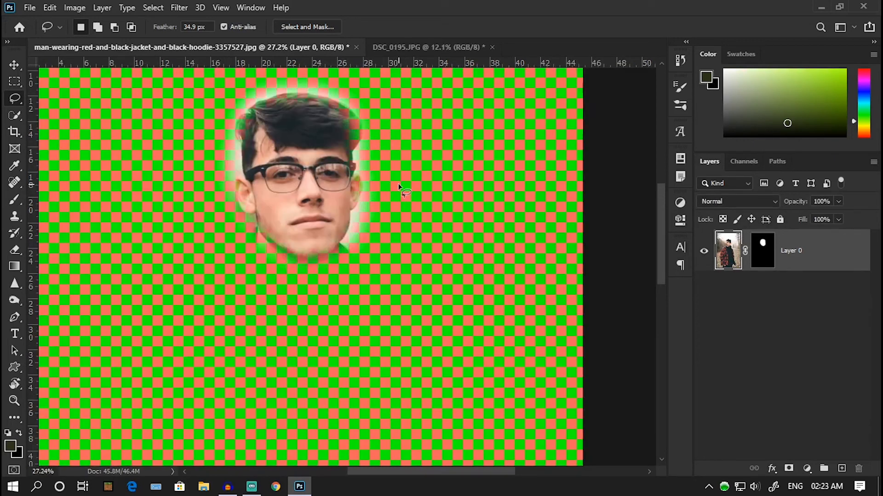
left_click(15, 202)
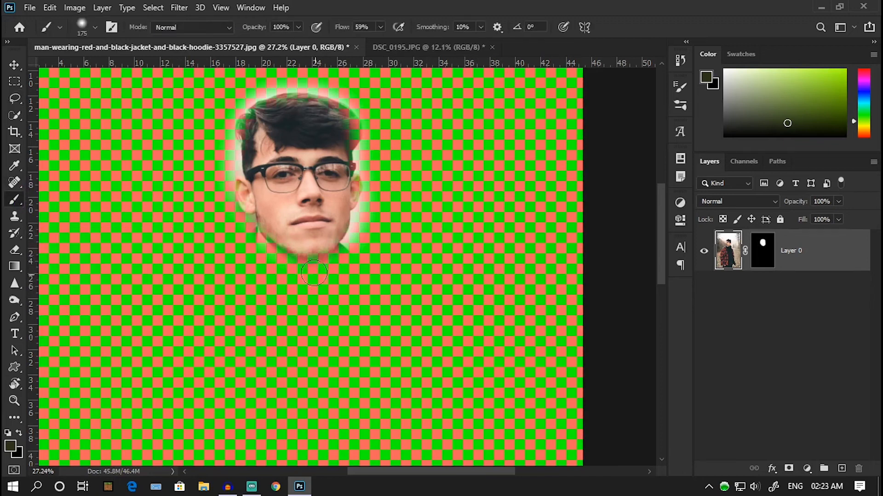
key("d")
left_click(767, 252)
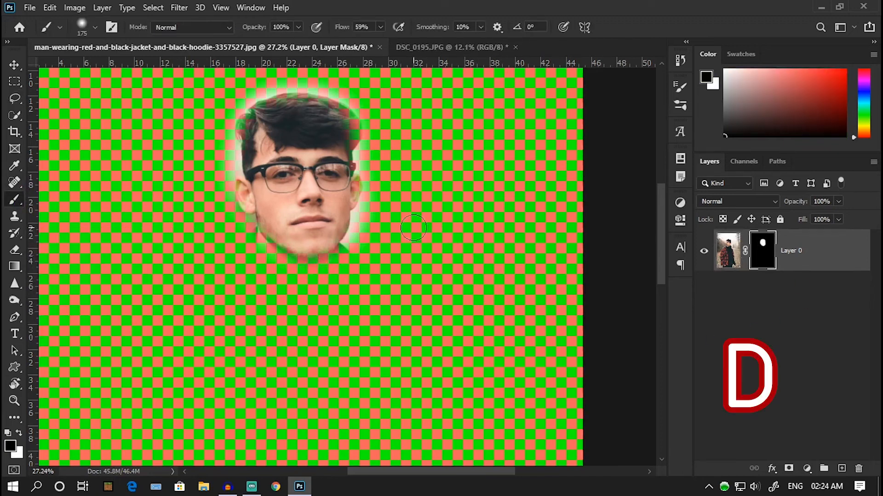
key("x")
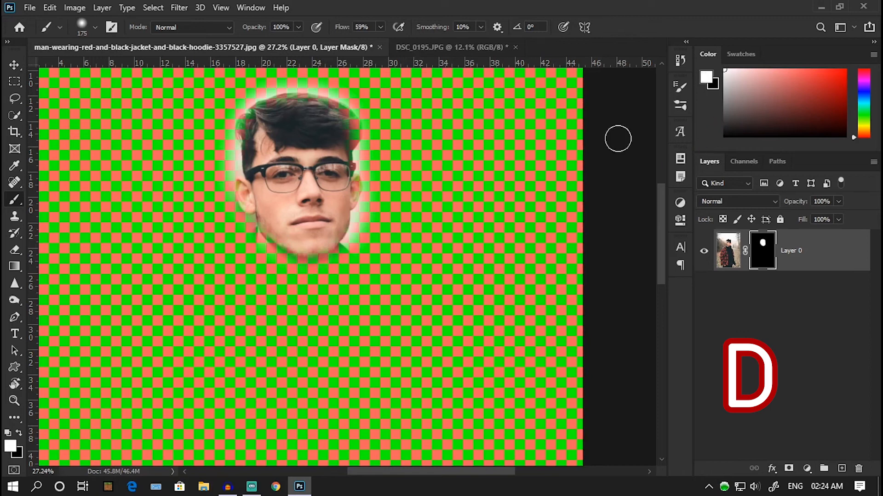
mouse_move(421, 174)
left_mouse_down()
mouse_move(440, 229)
mouse_move(437, 293)
mouse_move(407, 348)
mouse_move(325, 382)
mouse_move(213, 374)
mouse_move(152, 325)
mouse_move(338, 368)
mouse_move(406, 317)
mouse_move(201, 341)
mouse_move(265, 330)
mouse_move(400, 253)
mouse_move(277, 286)
mouse_move(208, 262)
mouse_move(195, 247)
mouse_move(353, 276)
mouse_move(397, 250)
mouse_move(405, 220)
left_mouse_up()
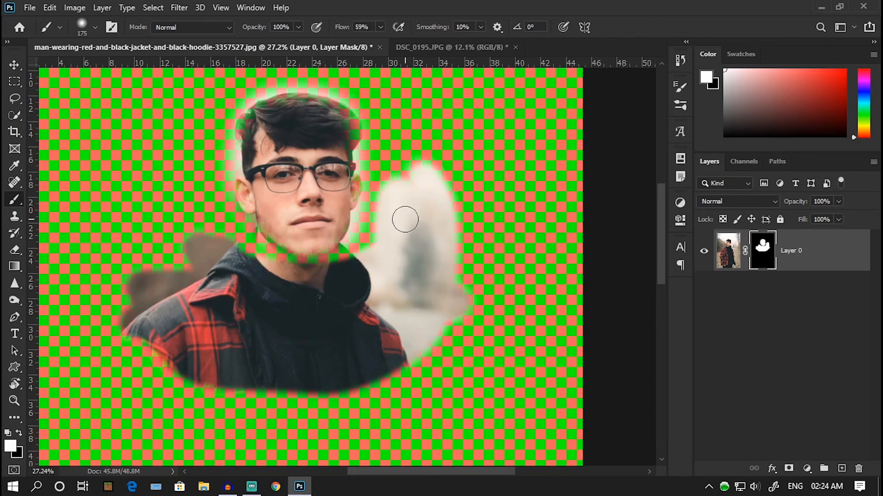
key("ctrl+z")
Bring the masked head layer into DSC_0195.JPG with the Move tool and place it over the man's head.
key("ctrl+0")
left_click(15, 67)
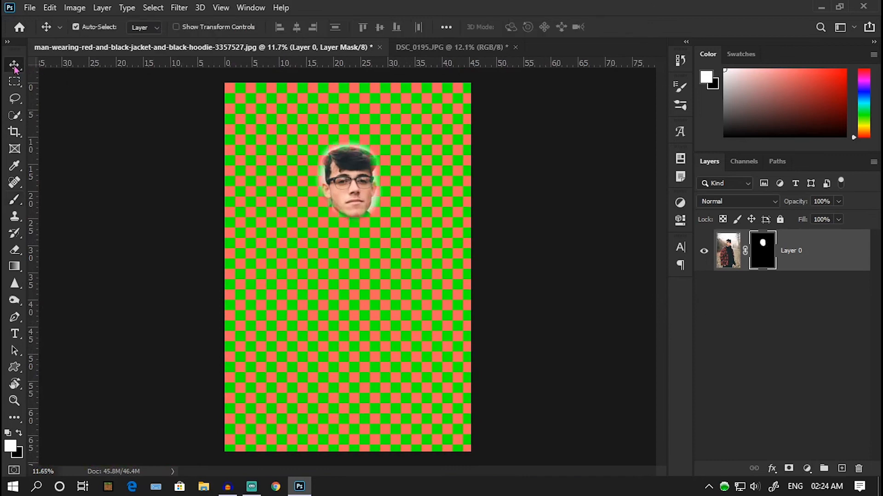
left_click_drag(362, 198, 363, 157)
key("ctrl+0")
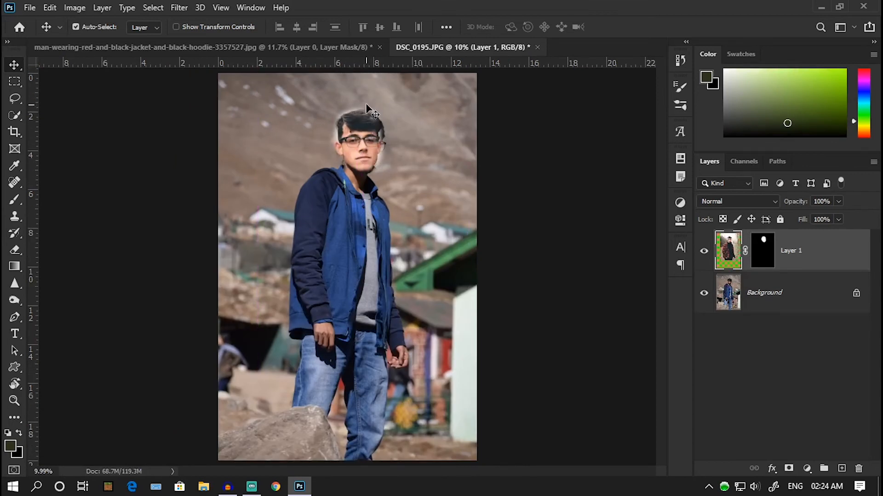
Paint black with the Brush on the Layer 1 mask around the head to hide the light halo.
scroll(364, 106, "up", 5)
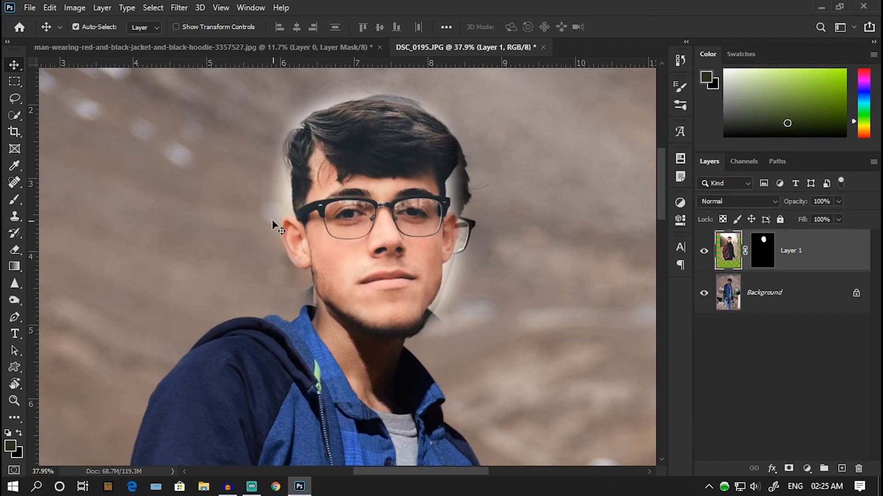
key("d")
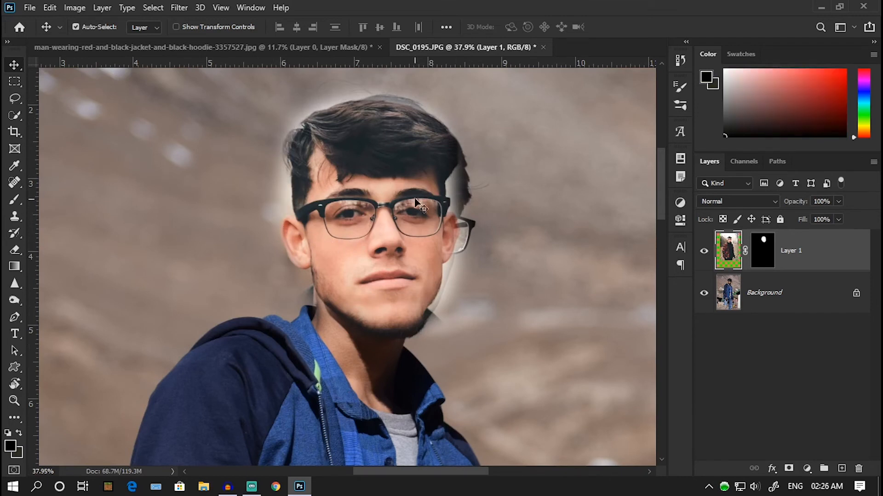
left_click(18, 202)
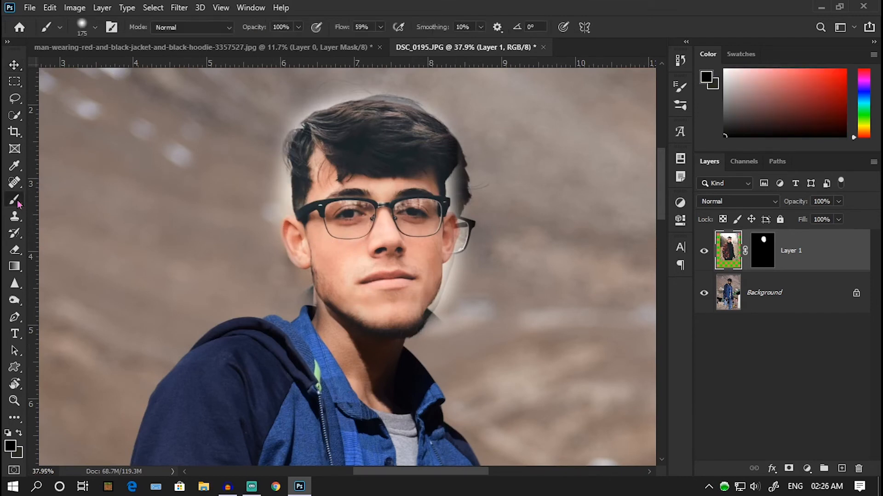
left_click(759, 255)
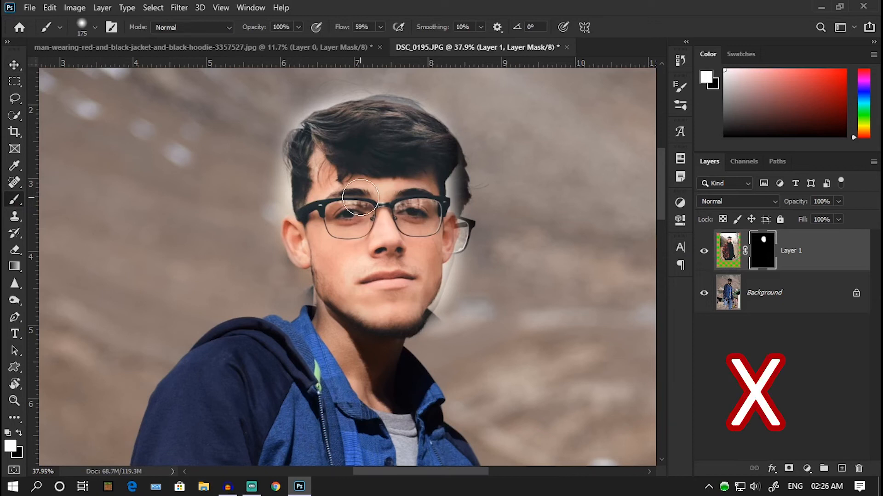
key("x")
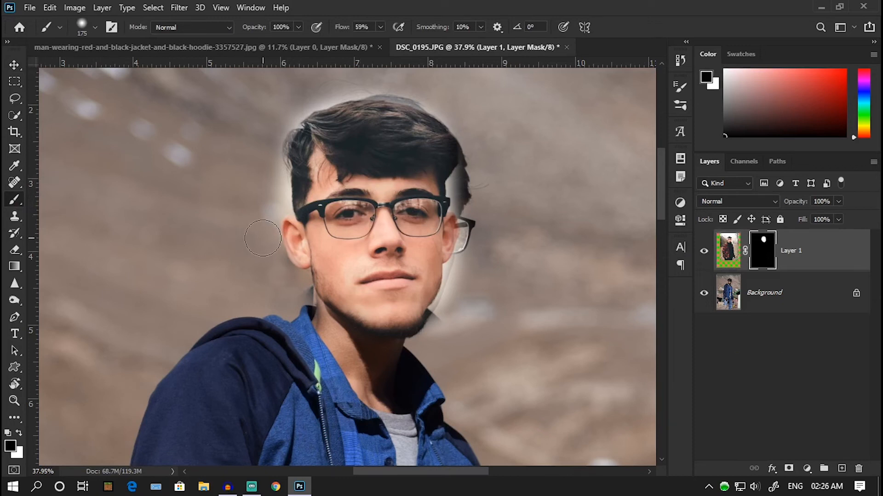
mouse_move(268, 208)
left_mouse_down()
mouse_move(268, 137)
mouse_move(292, 106)
mouse_move(343, 85)
mouse_move(434, 87)
mouse_move(468, 142)
mouse_move(471, 246)
mouse_move(454, 322)
left_mouse_up()
scroll(368, 122, "down", 5)
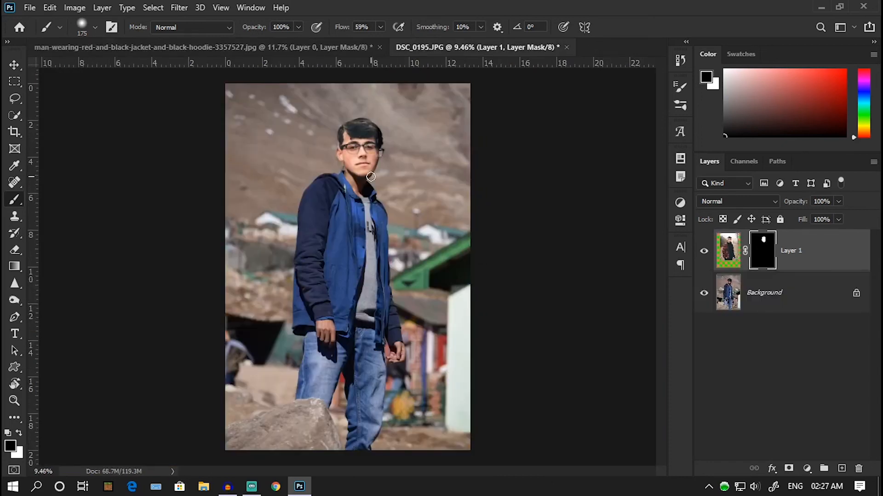
Check the masked head in the plaid-jacket document and return to DSC_0195.JPG.
left_click(330, 48)
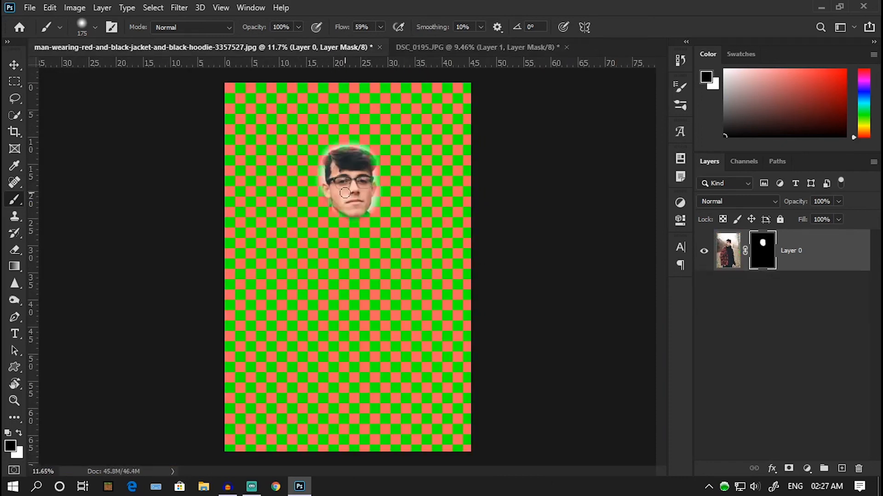
left_click(427, 51)
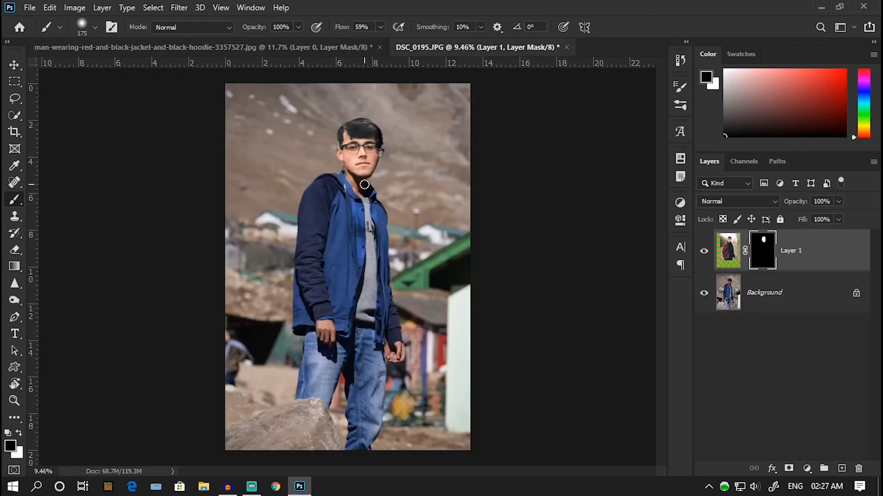